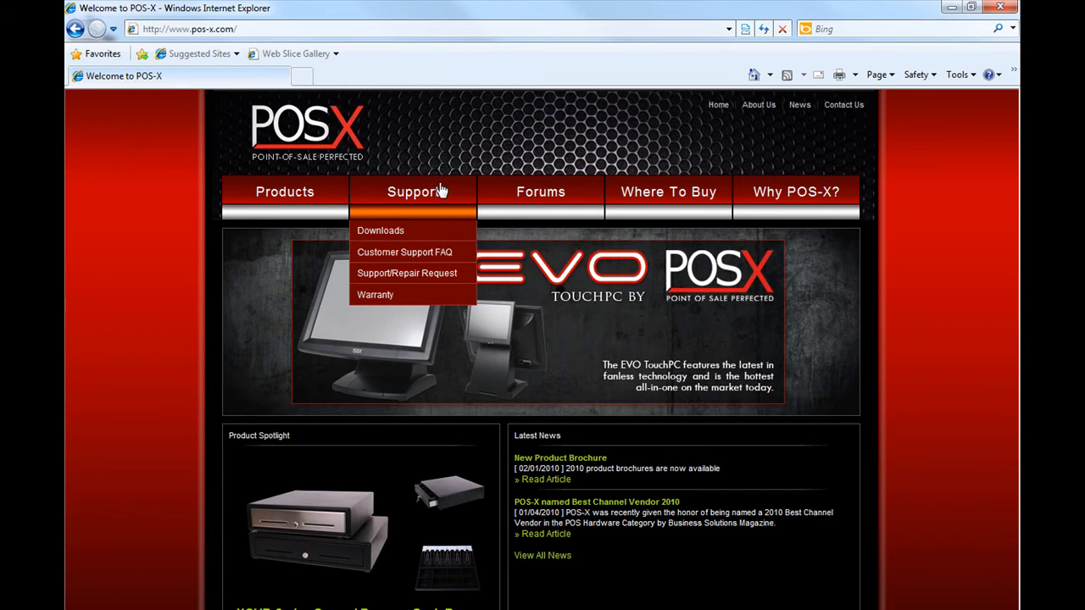
- Open the POS-X support downloads and choose the Receipt Printers category and the XR510 product
click(420, 231)
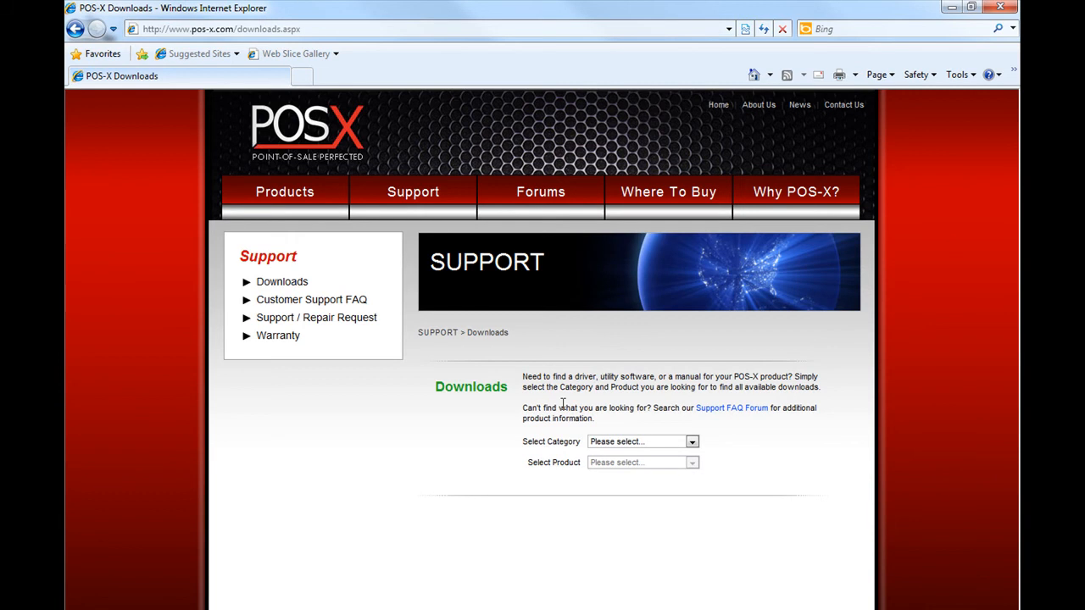
click(644, 444)
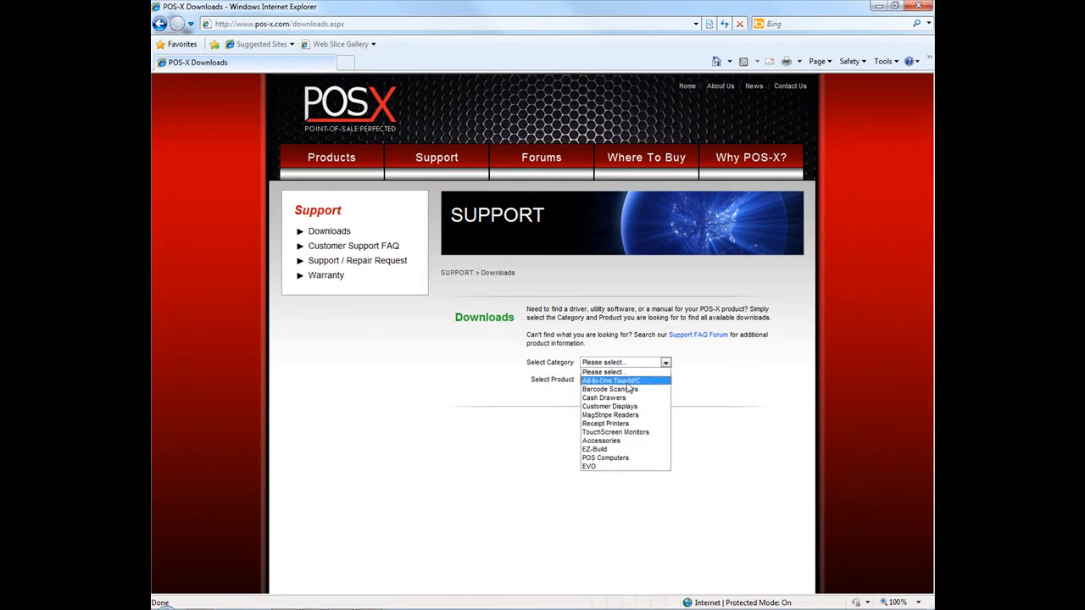
click(632, 423)
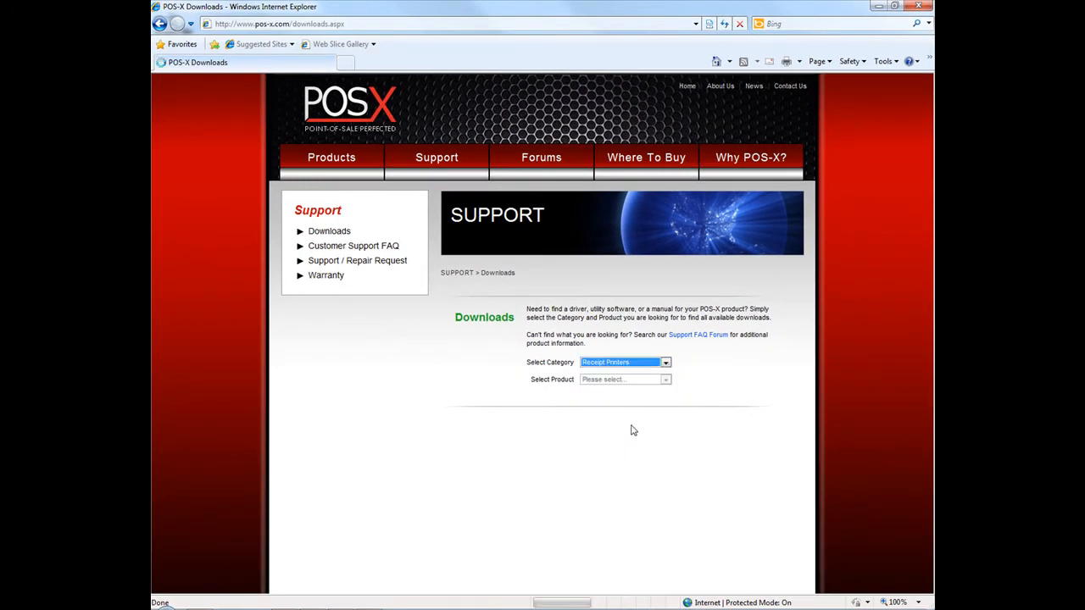
click(619, 381)
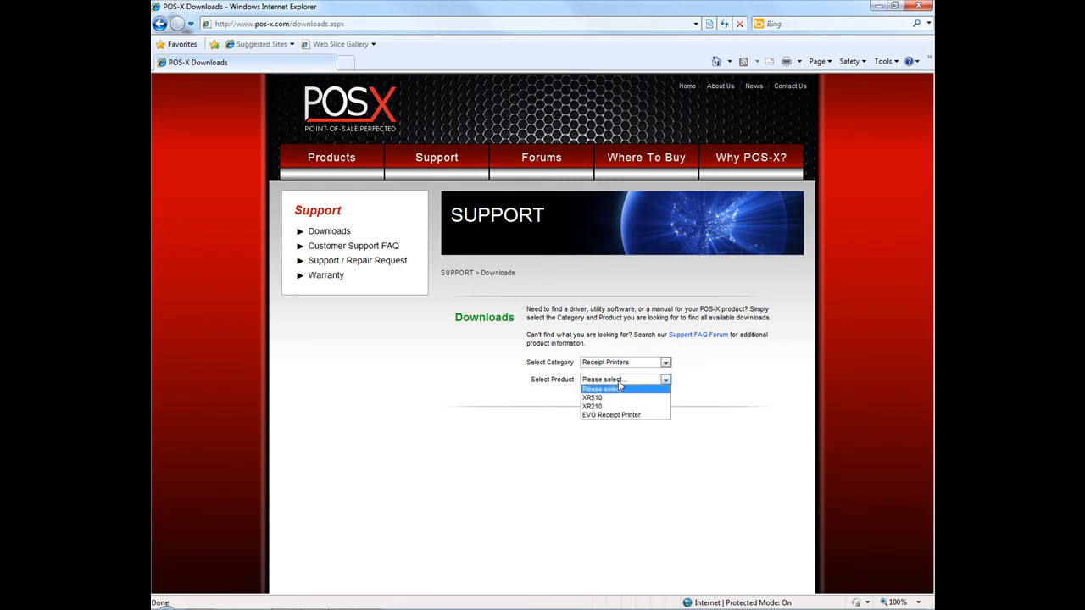
click(618, 400)
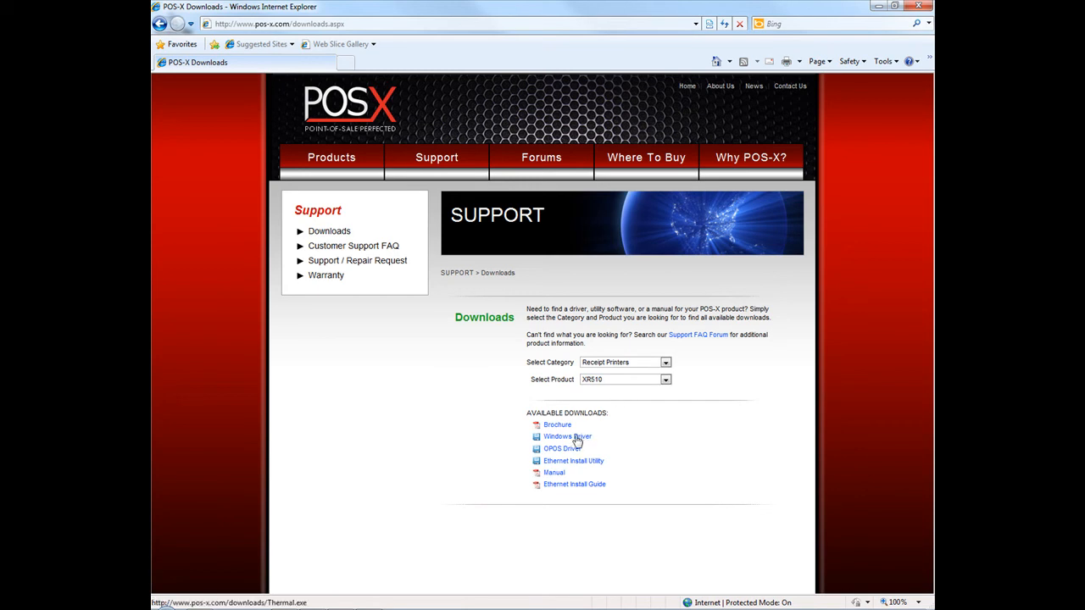
- Download the XR510 Windows Driver and save it as Thermal in the Downloads folder, replacing the existing file
click(576, 437)
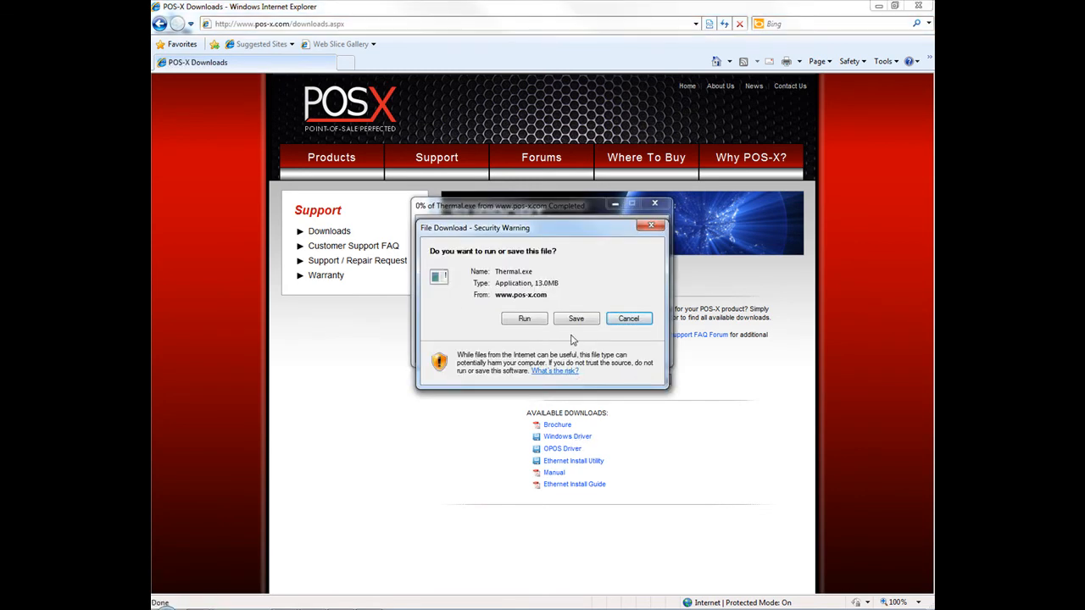
click(570, 322)
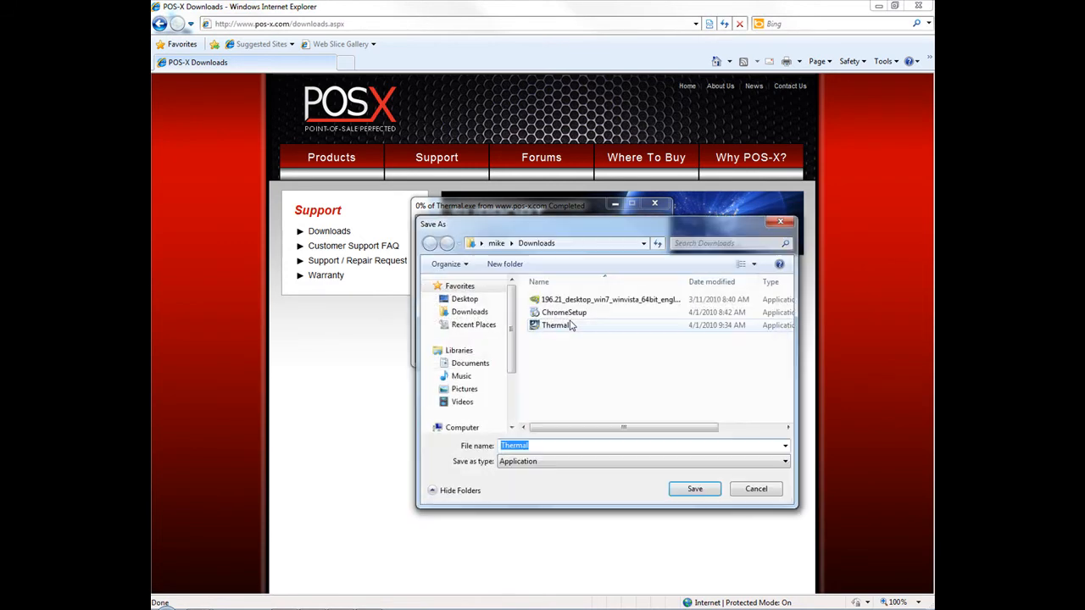
click(683, 489)
click(575, 320)
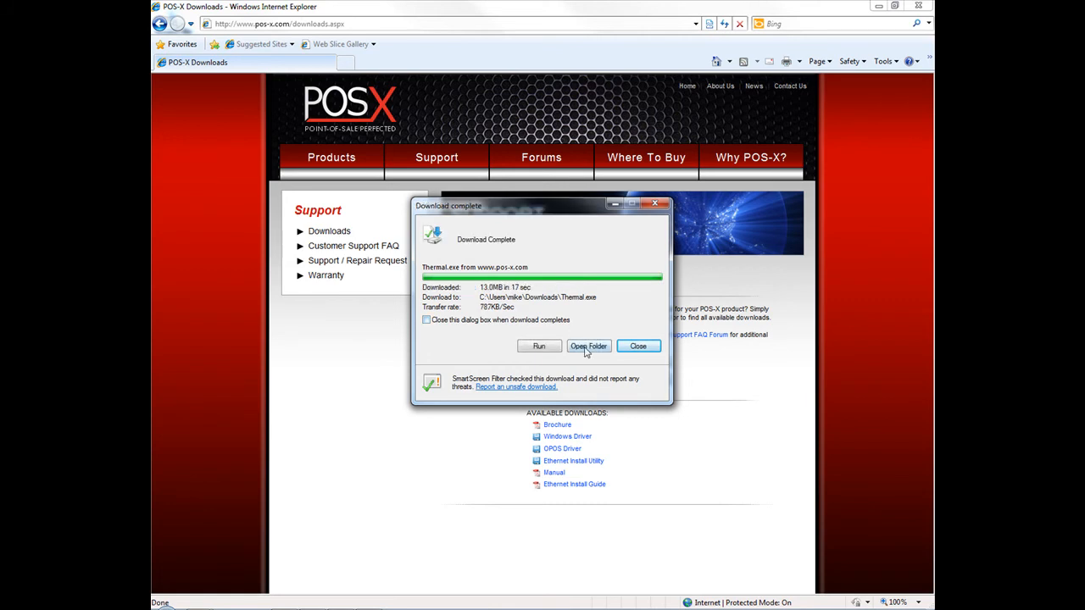
- Run the downloaded Thermal installer from its folder as administrator and continue past the InstallShield welcome page
click(586, 346)
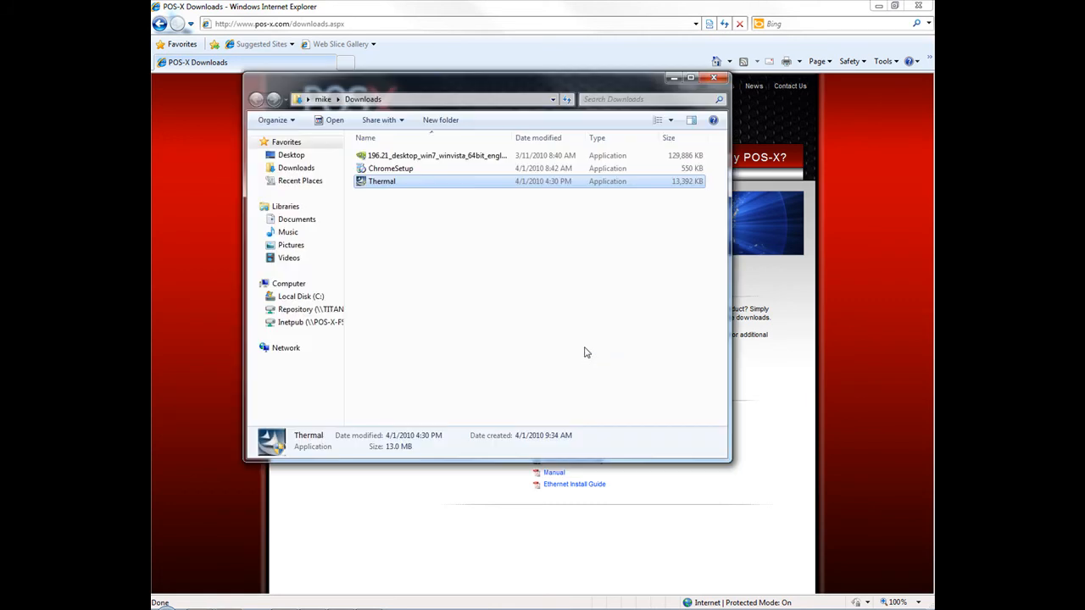
right_click(398, 188)
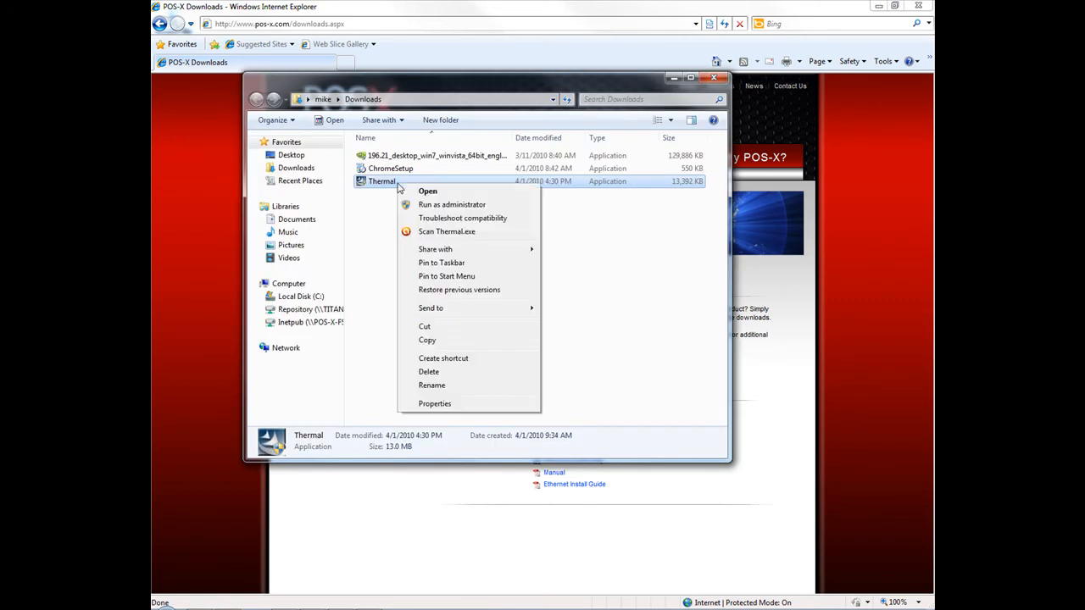
click(439, 205)
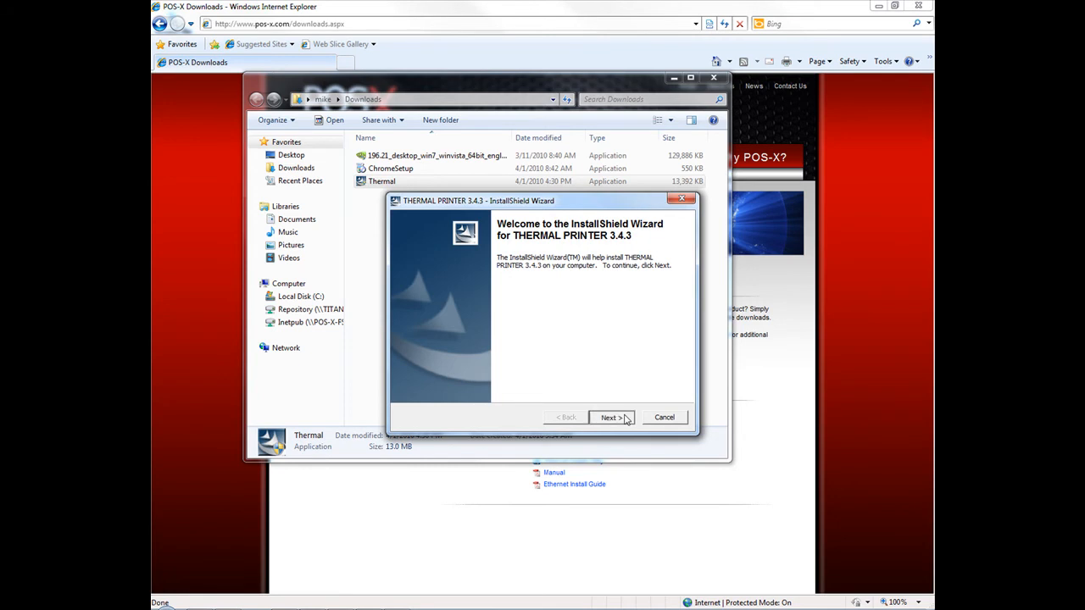
click(627, 418)
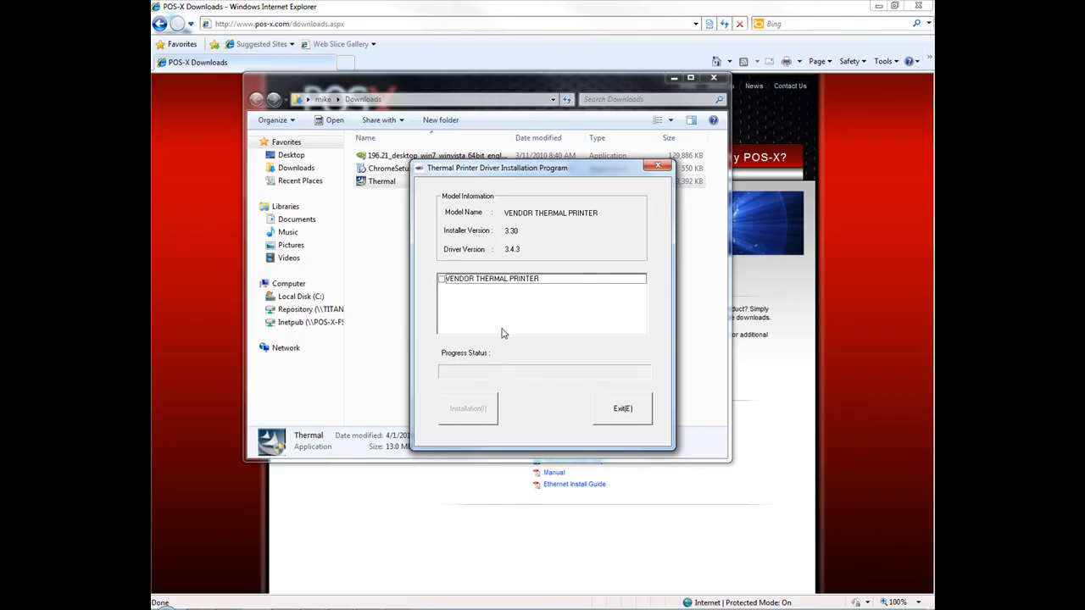
- Select VENDOR THERMAL PRINTER and install its driver for Windows 7 with code page US (ANSI) (1252) and port LPT1
click(441, 279)
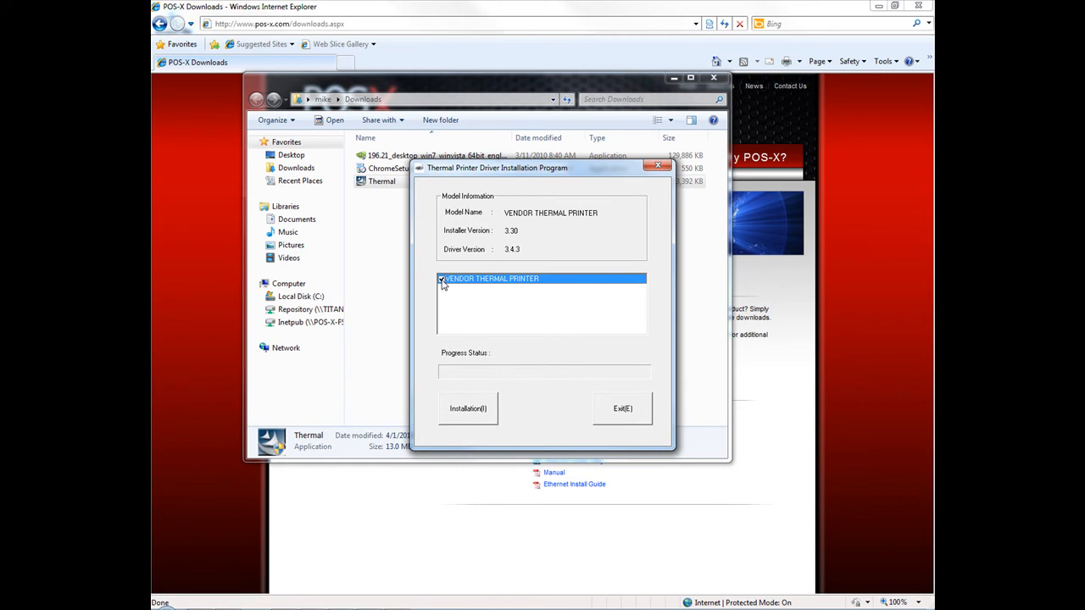
click(482, 413)
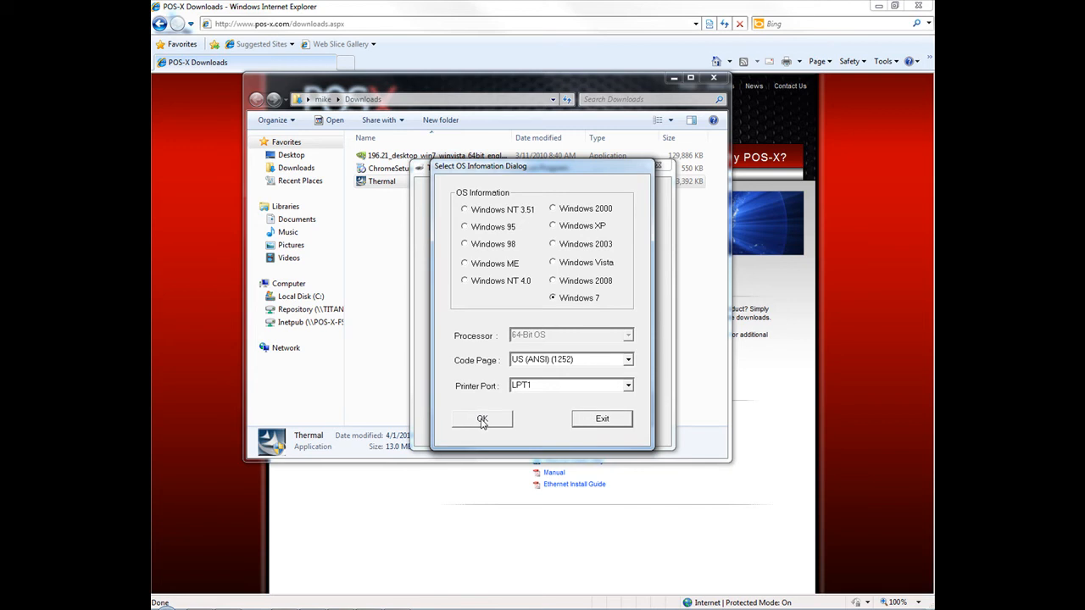
click(482, 421)
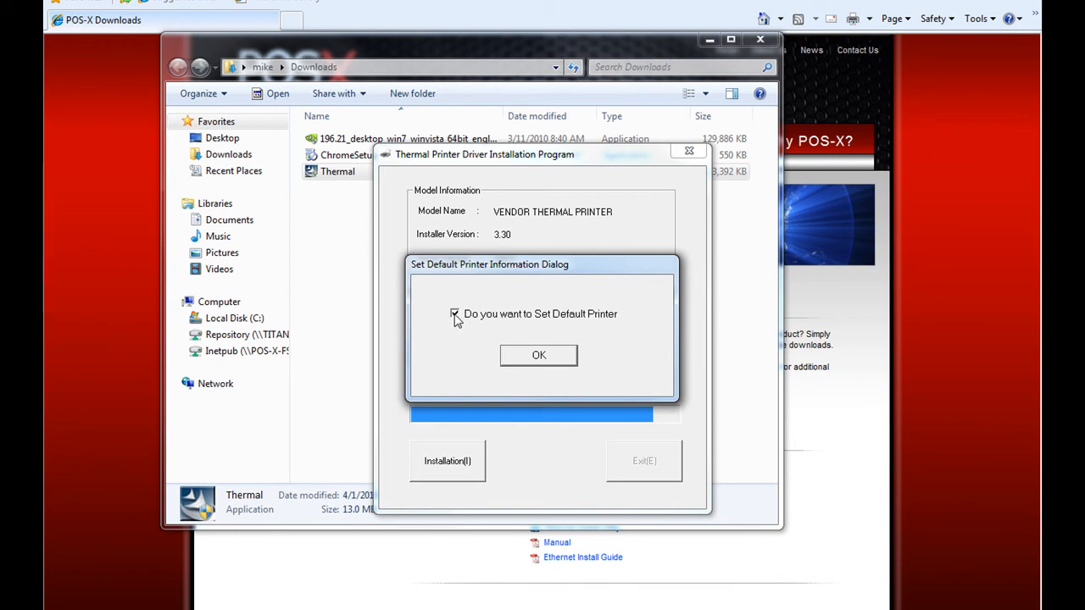
- Accept the default-printer dialog, turn off Rebooting and finish the driver installation
click(534, 358)
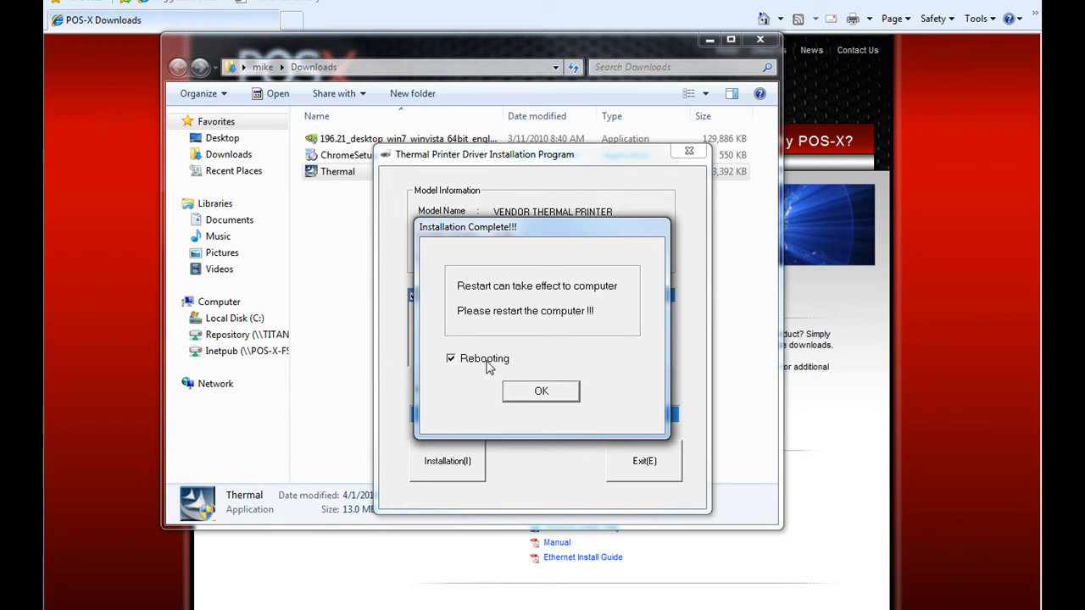
click(489, 367)
click(550, 395)
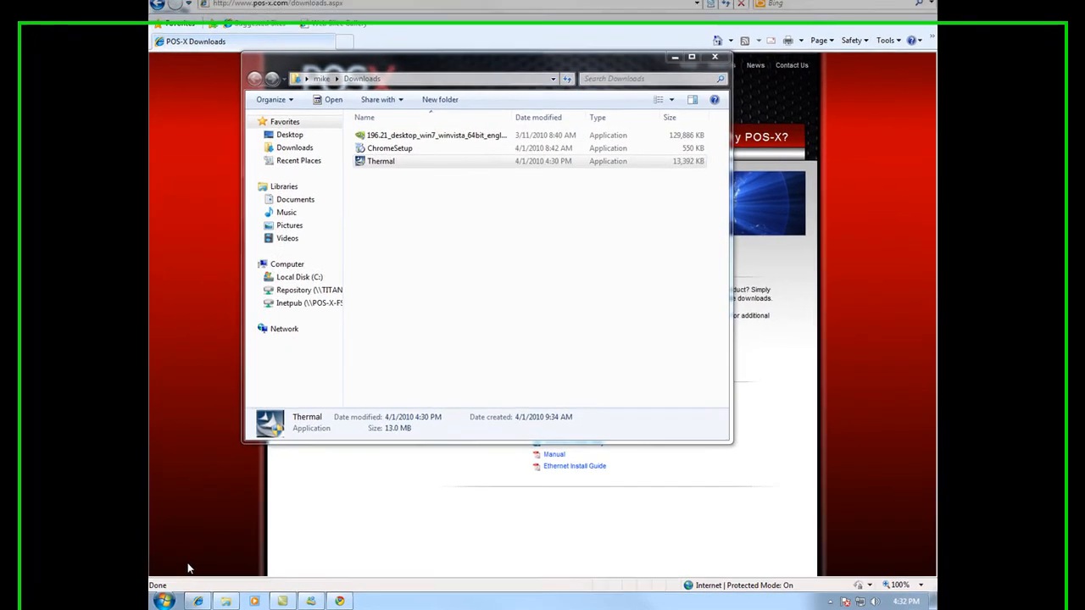
- Open the printer properties of VENDOR THERMAL PRINTER from Devices and Printers
click(164, 601)
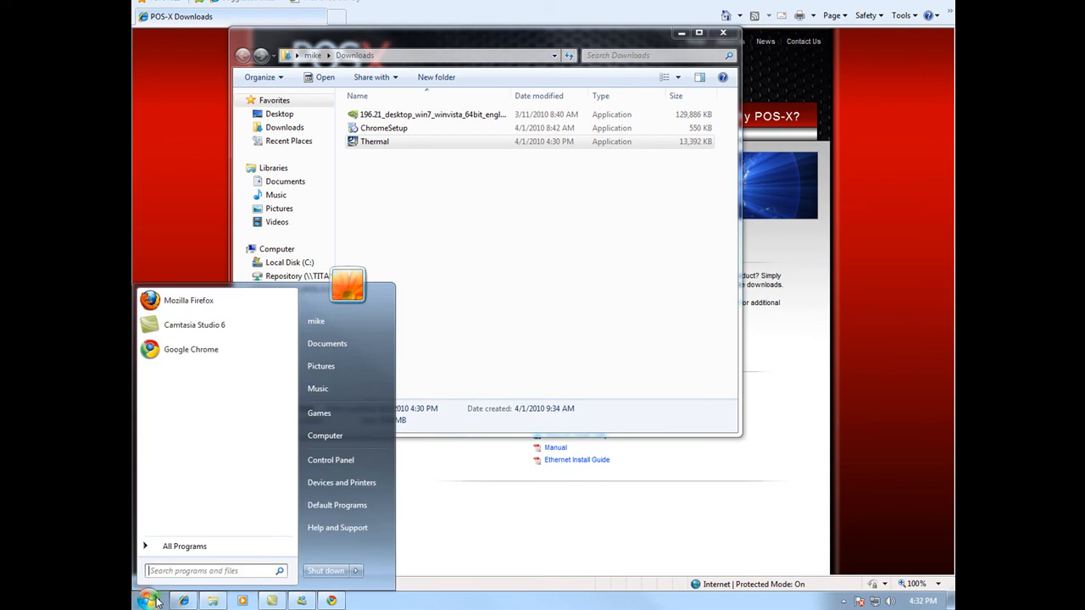
click(337, 484)
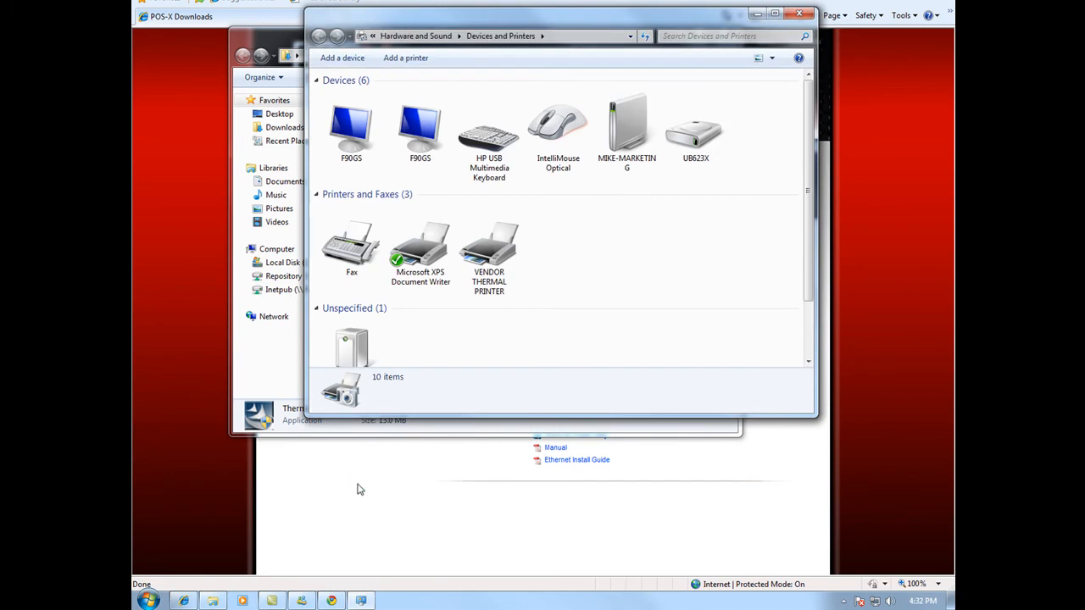
right_click(489, 276)
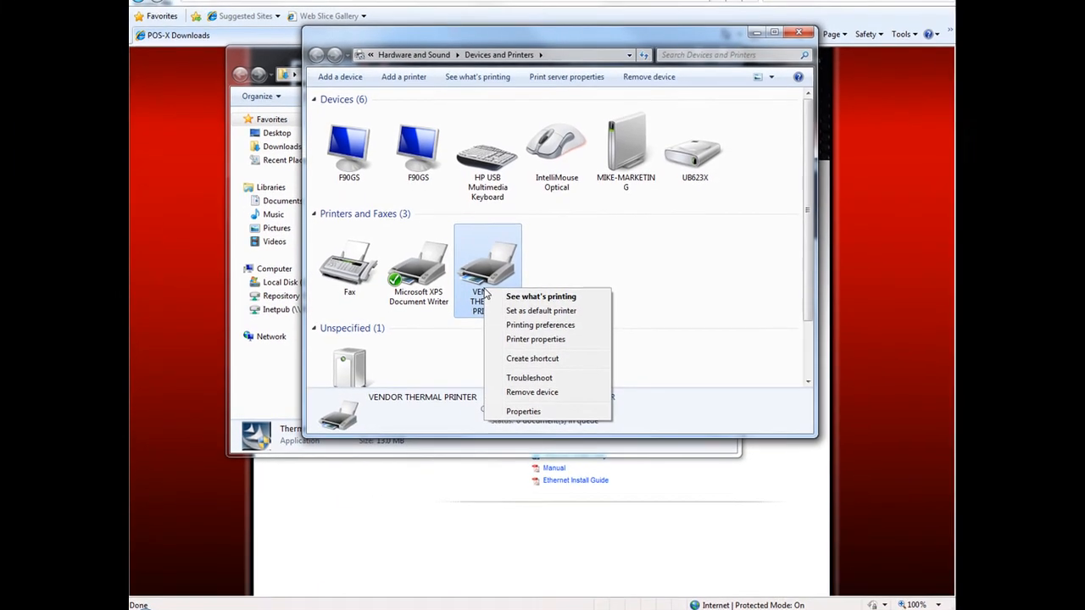
click(536, 340)
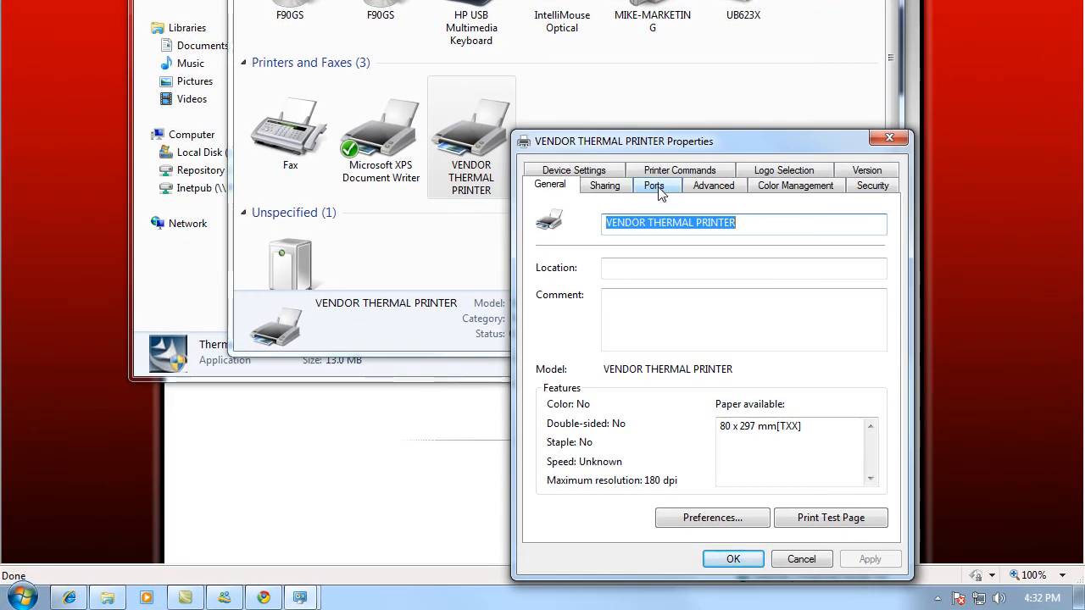
- Set the thermal printer's port to USB001 and apply the change
click(655, 187)
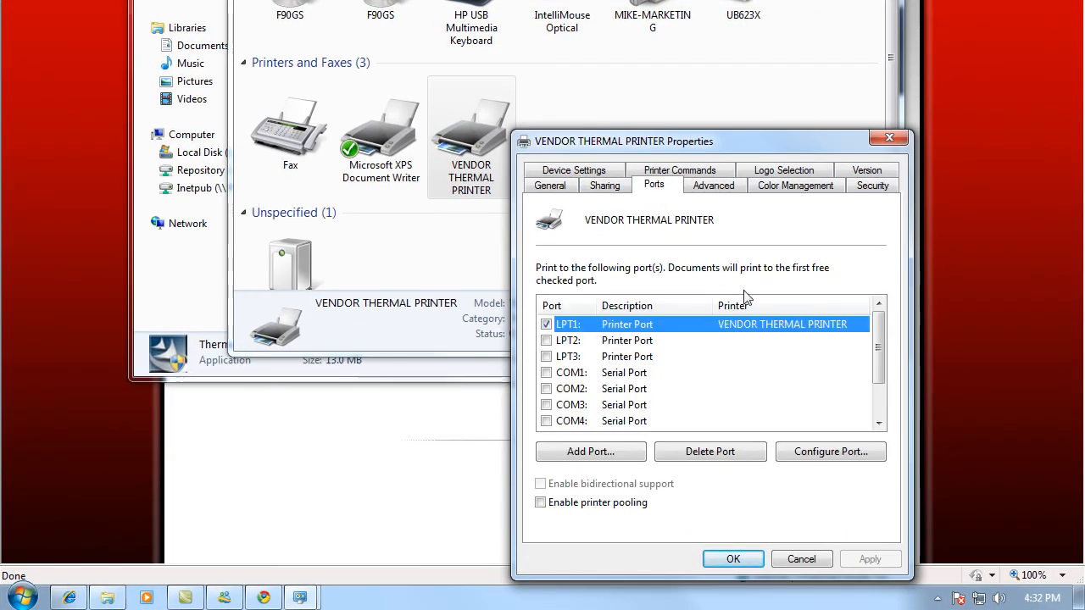
drag(878, 357, 880, 387)
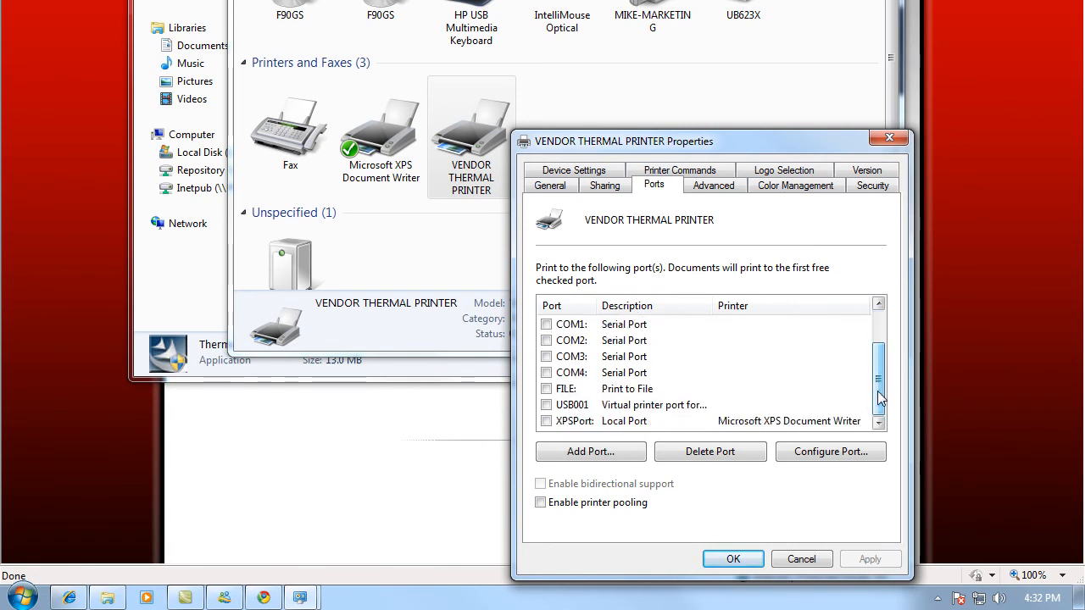
click(546, 406)
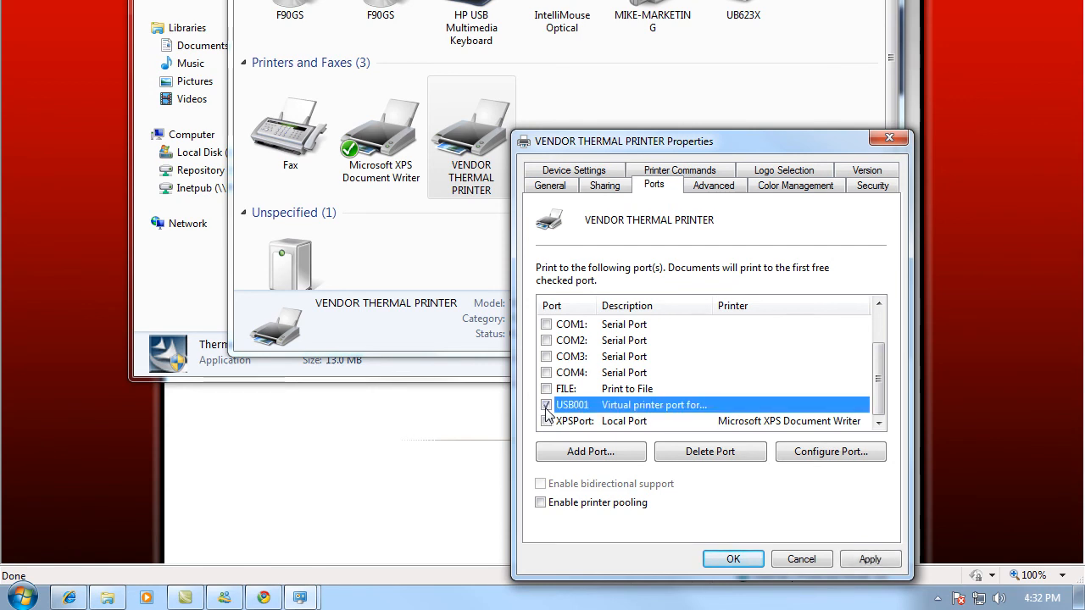
click(857, 565)
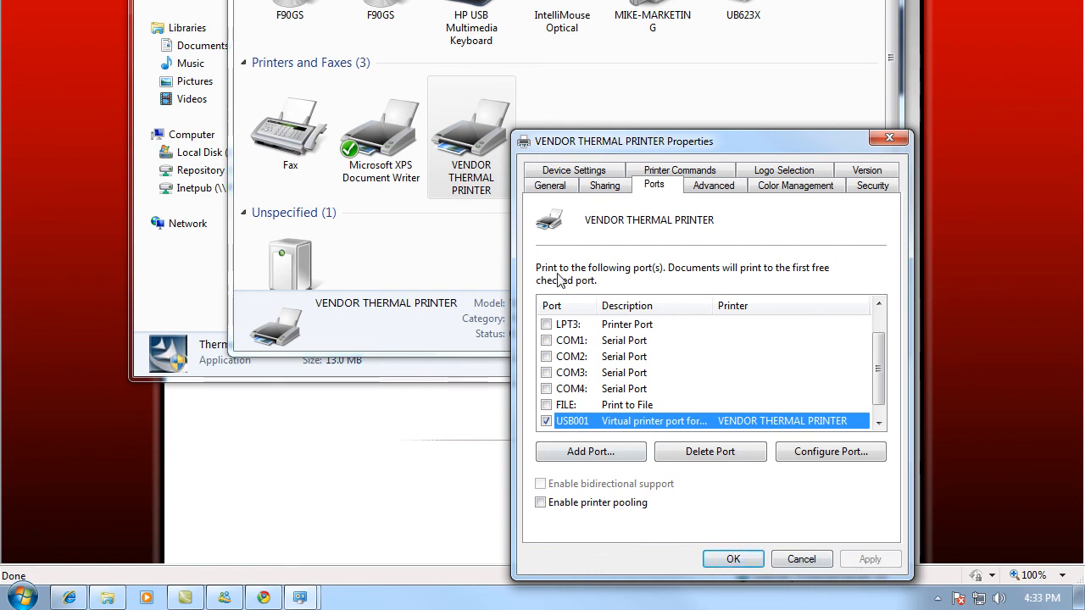
- Print a test page on the thermal printer, then close its properties and the Devices and Printers window
click(547, 188)
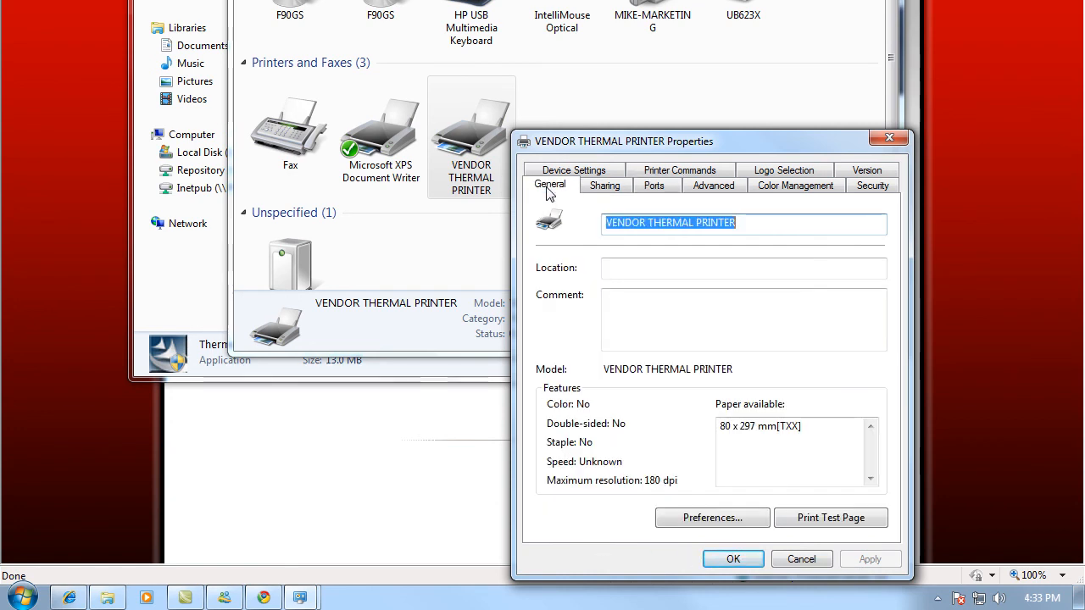
click(831, 518)
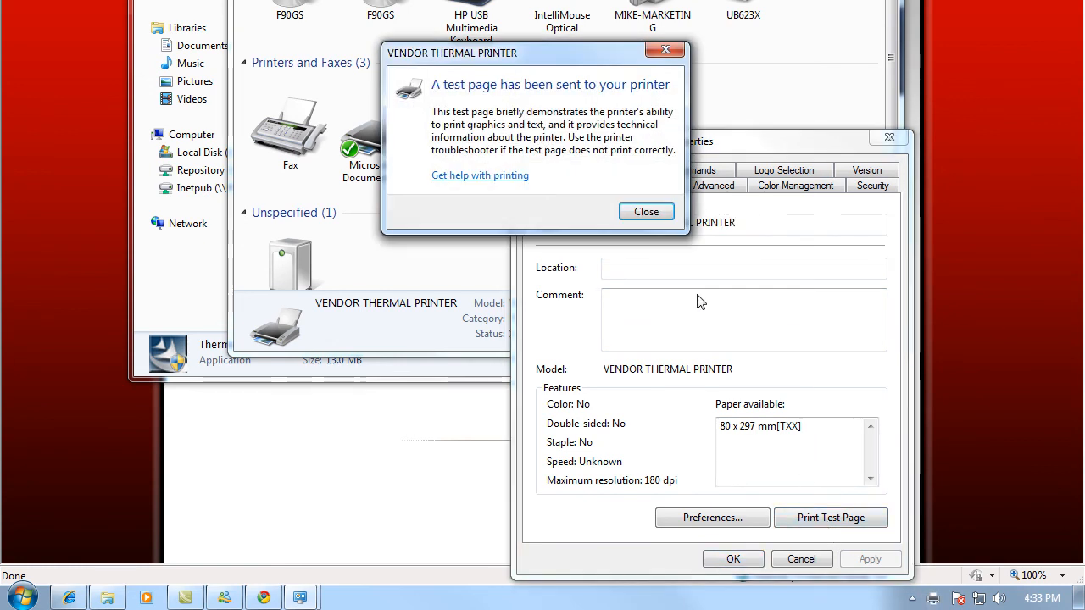
click(644, 213)
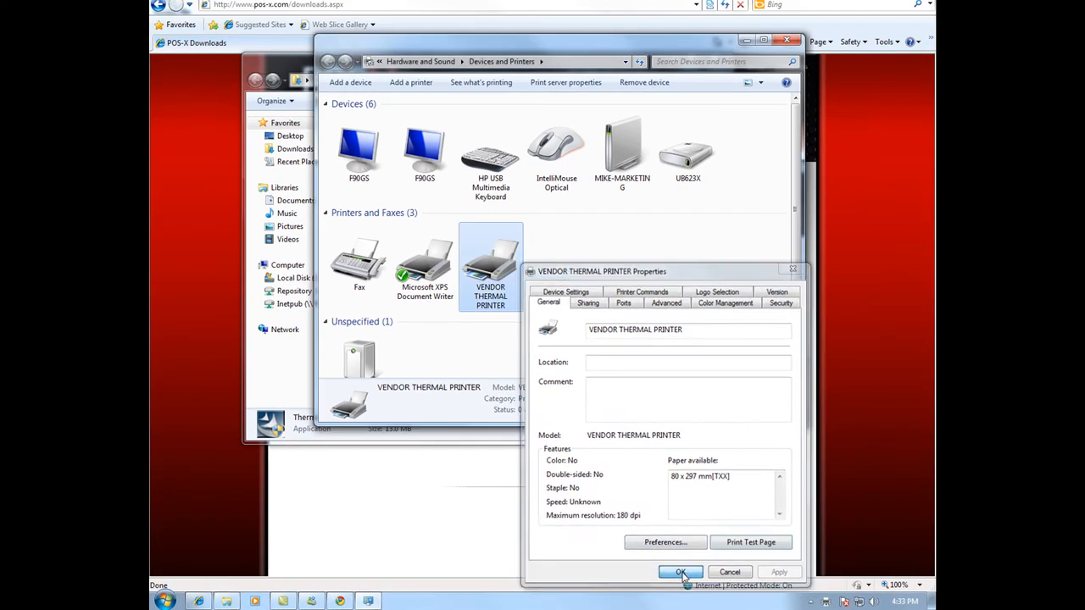
click(728, 559)
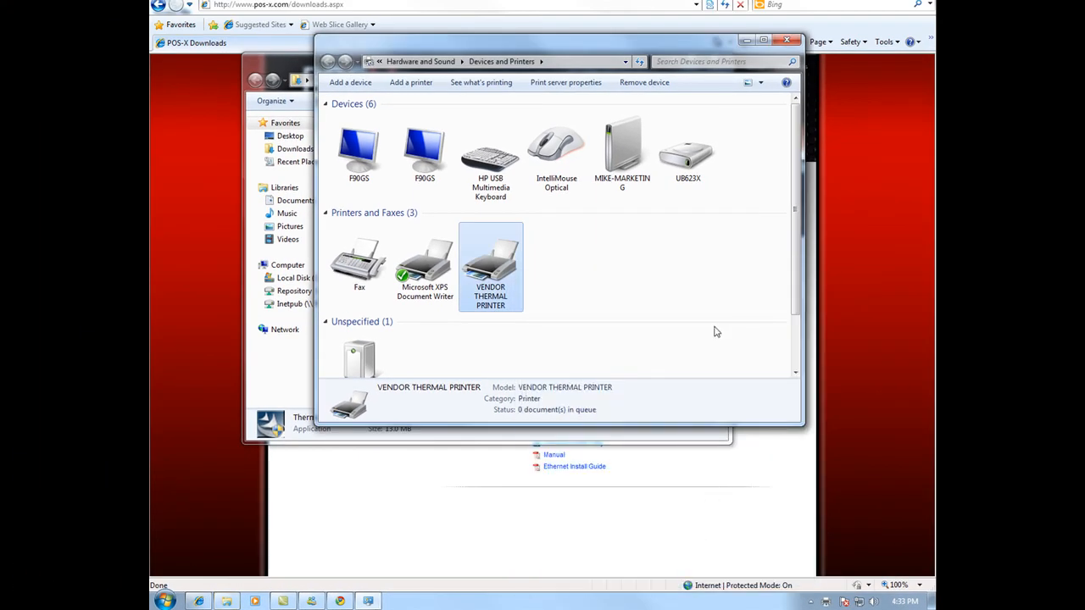
click(785, 43)
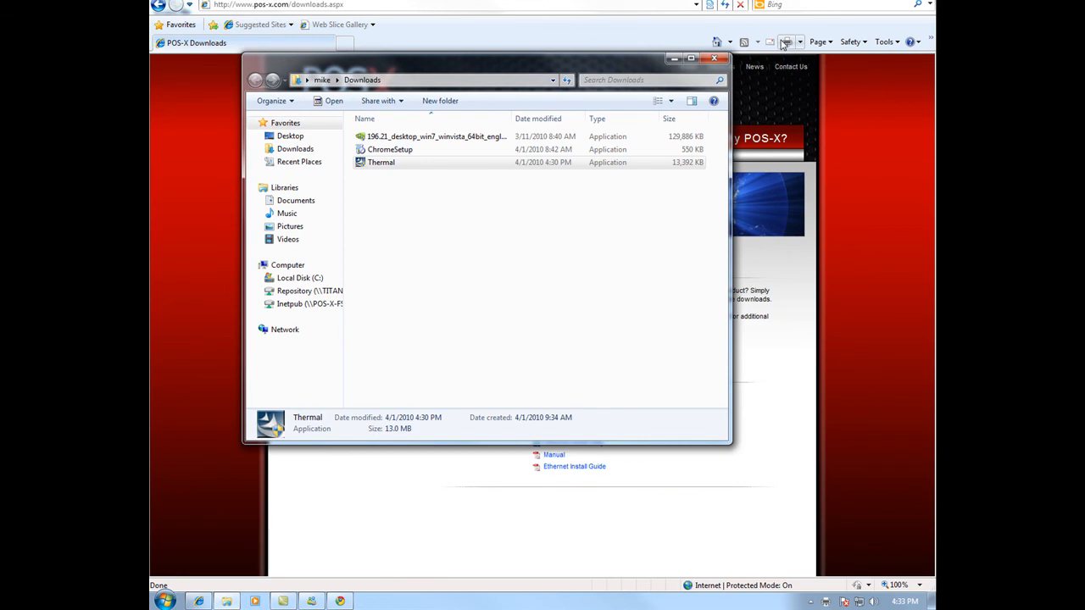